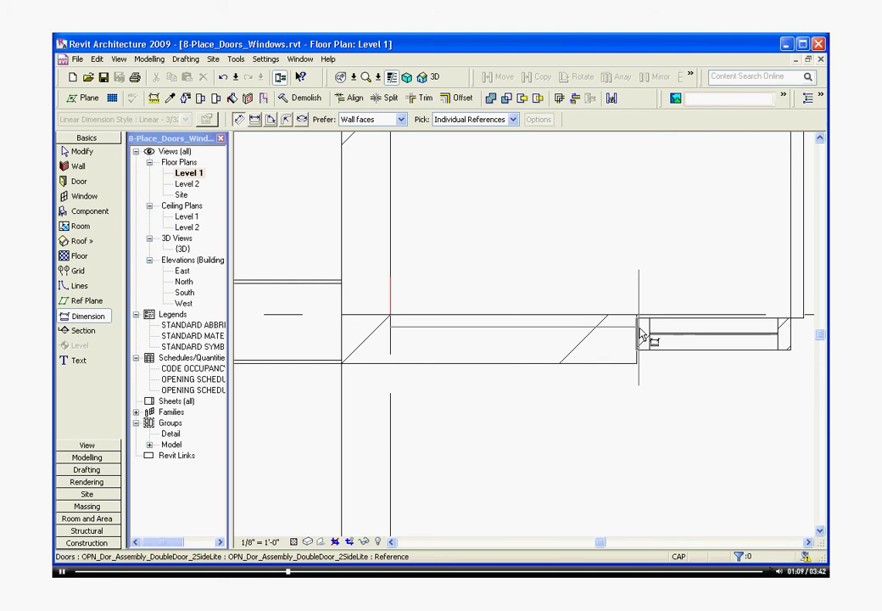
- Dimension from the adjoining room's vertical wall face to the near edge of the double door assembly
key(Tab)
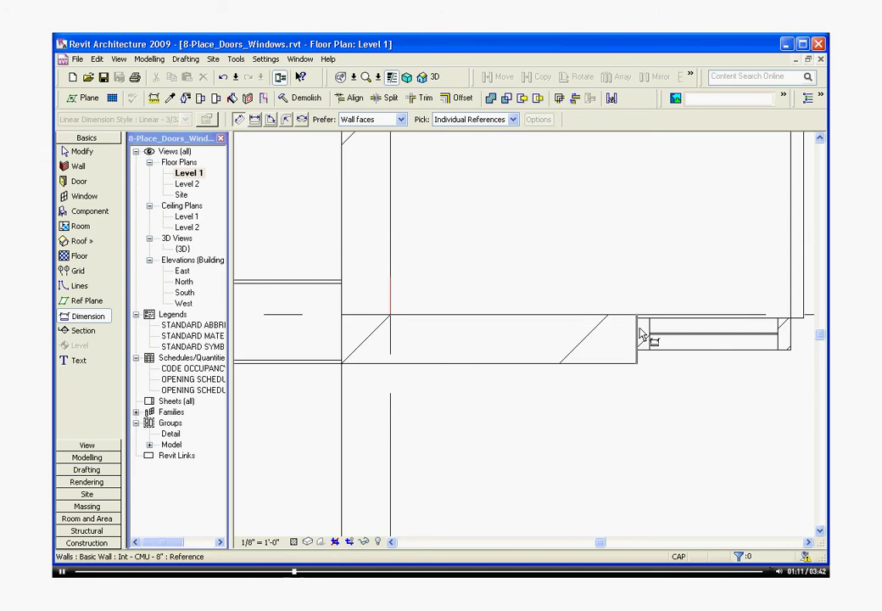
key(Tab)
click(641, 335)
scroll(586, 386, down, 3)
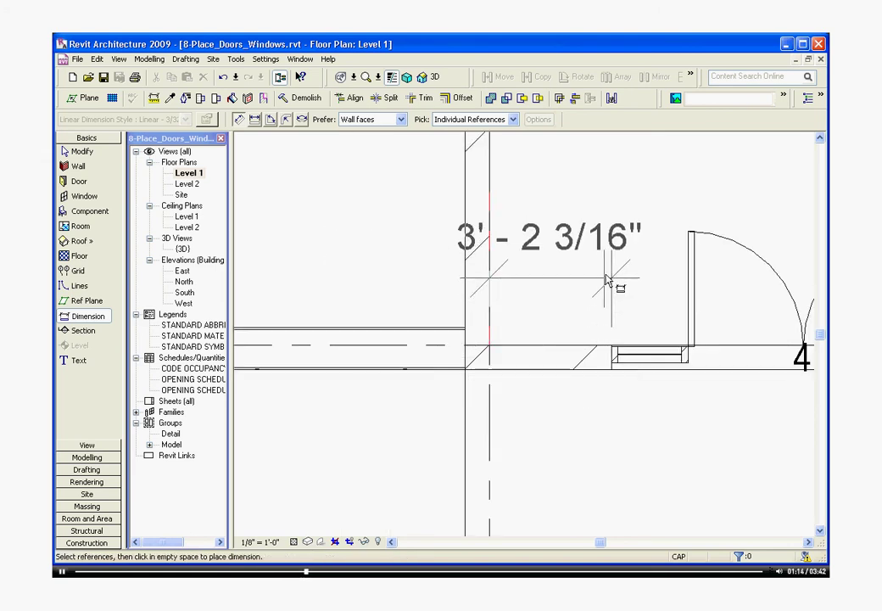
click(600, 226)
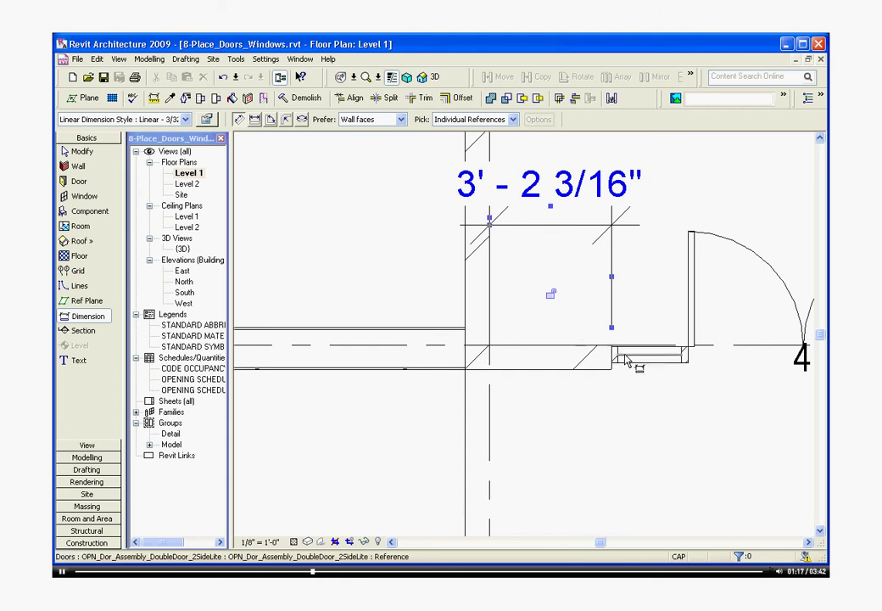
- Dimension the overall width of the double door assembly between its outer sidelite edges, above the door swings
scroll(617, 354, up, 2)
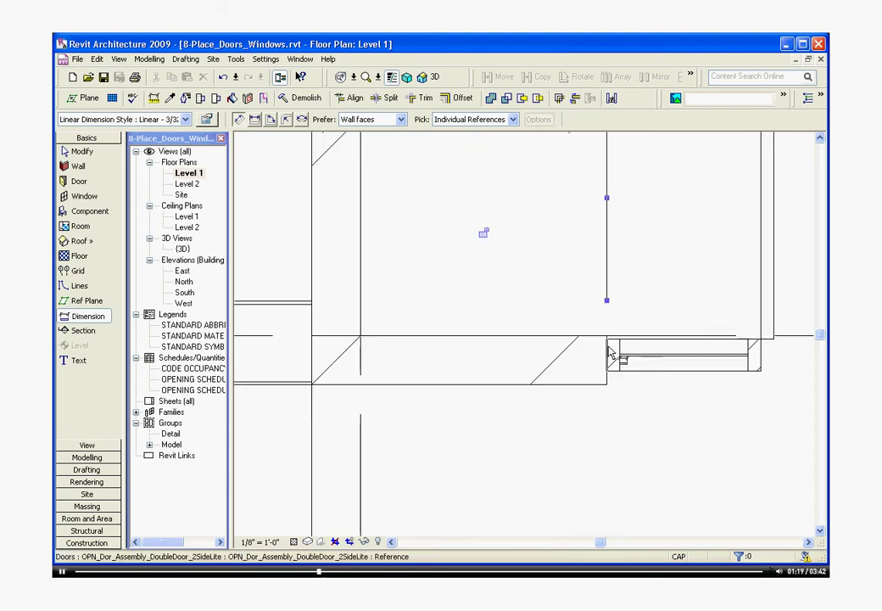
scroll(586, 361, down, 2)
click(776, 341)
scroll(779, 344, up, 2)
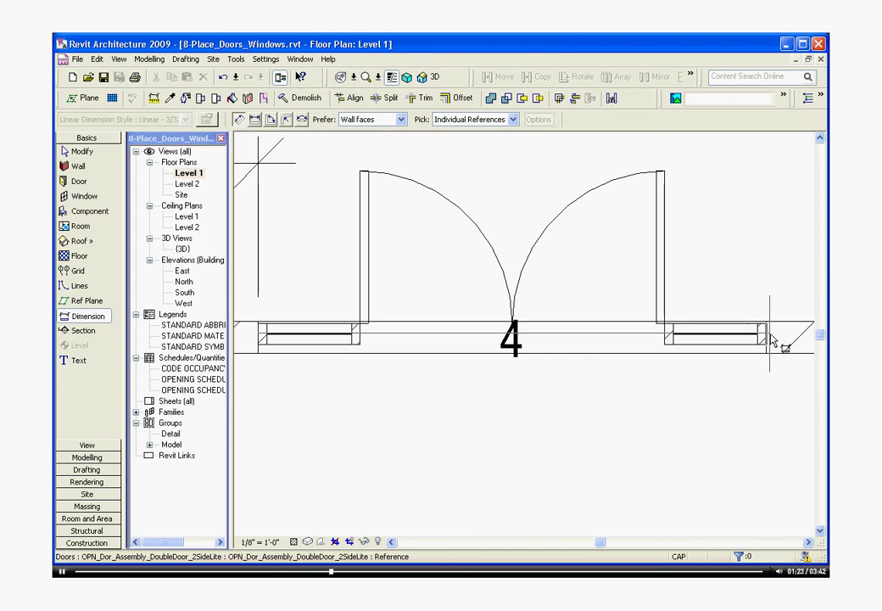
scroll(650, 389, up, 1)
scroll(649, 389, down, 2)
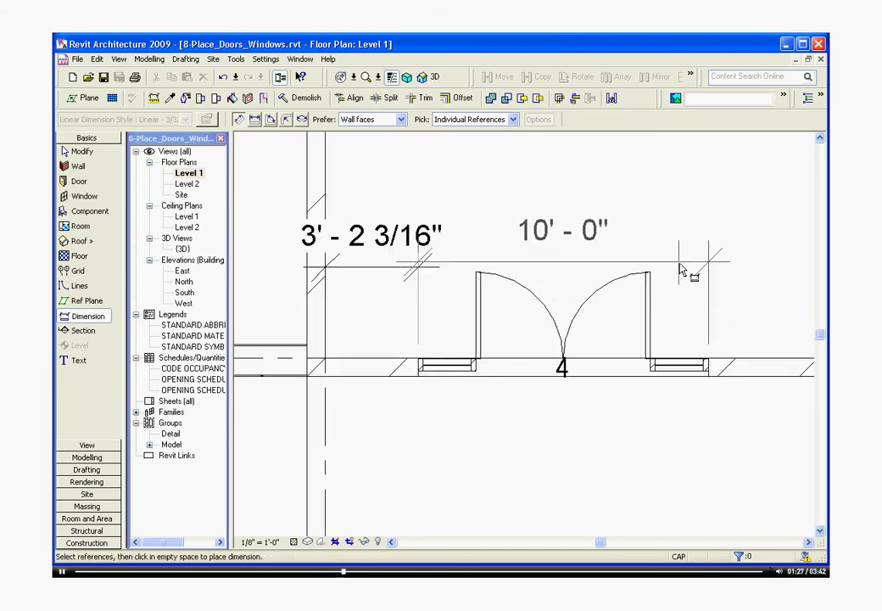
click(681, 271)
- Dimension from the far sidelite edge of the double door to the outer wall corner, in line with the other dimensions
scroll(678, 357, up, 3)
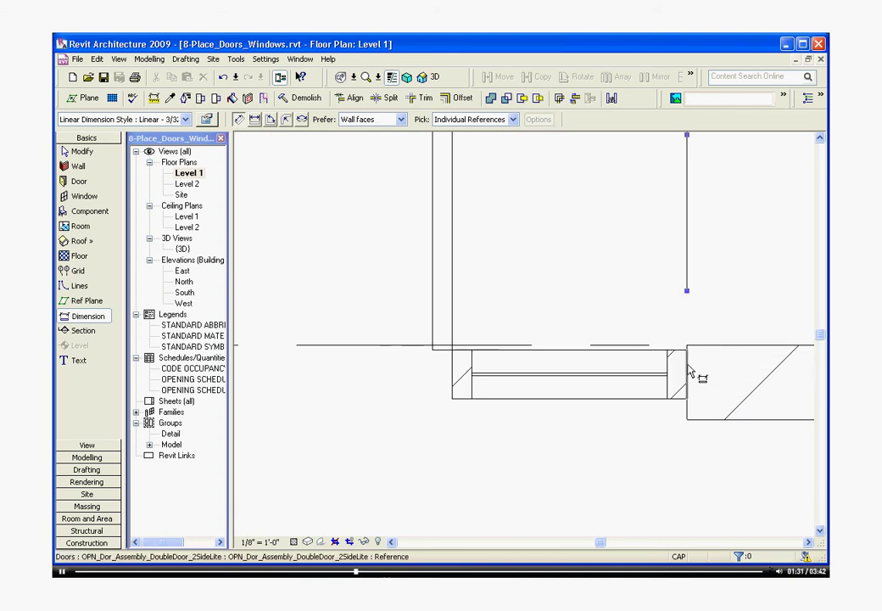
scroll(689, 371, down, 4)
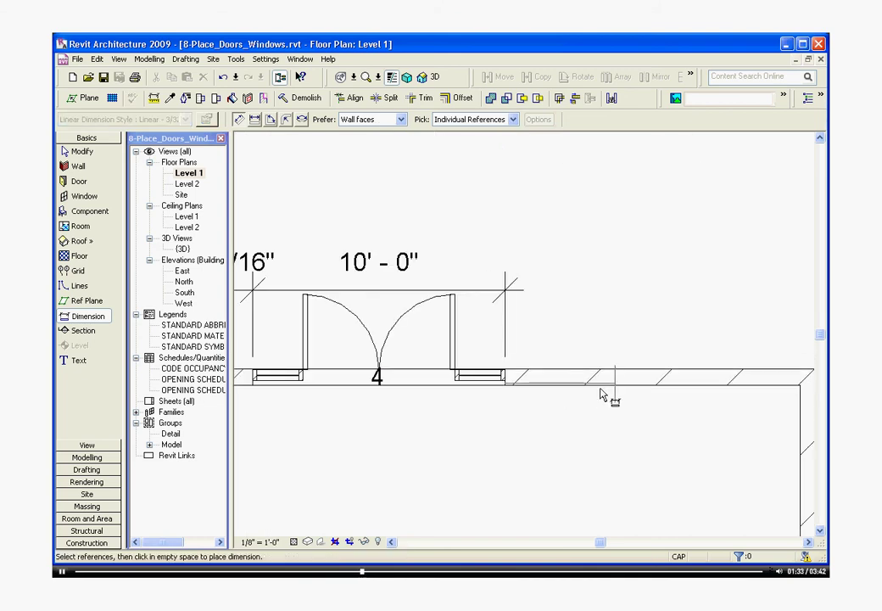
scroll(599, 395, down, 2)
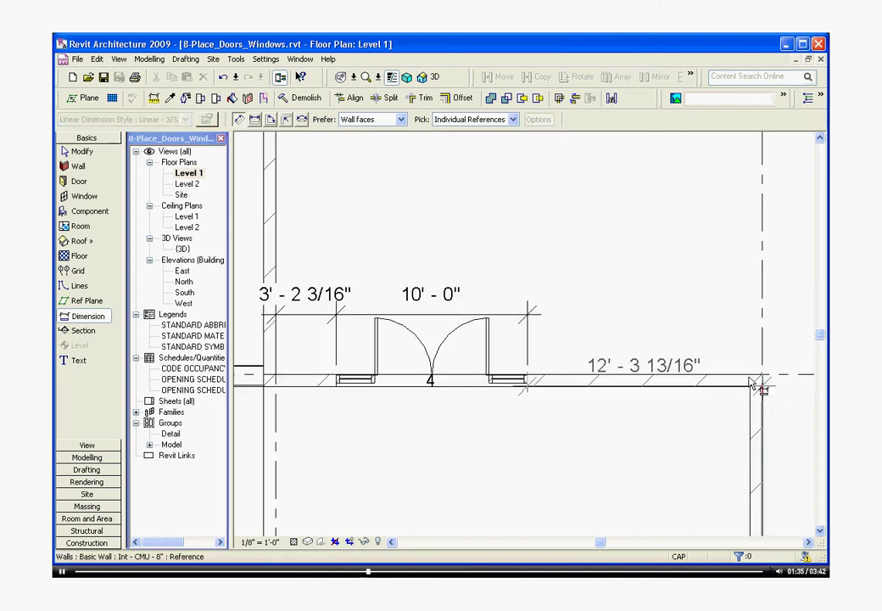
click(719, 310)
scroll(545, 299, down, 2)
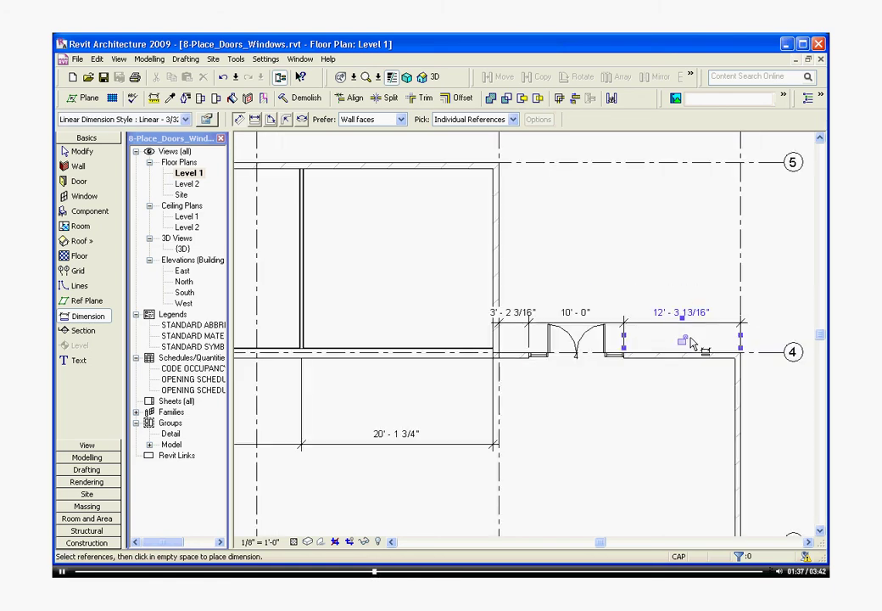
scroll(545, 299, up, 2)
key(Escape)
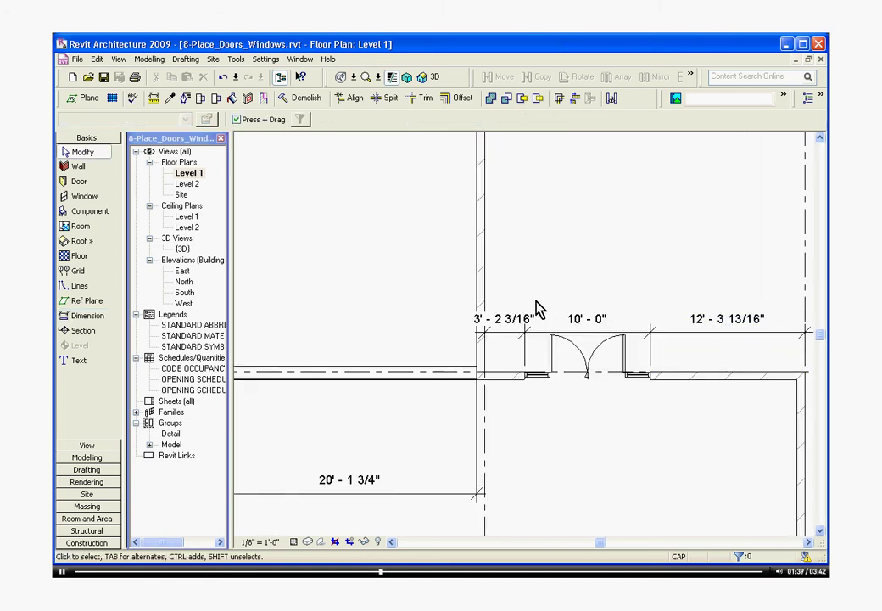
- Flip the double door's facing to the other side of the wall and back again
scroll(586, 374, up, 1)
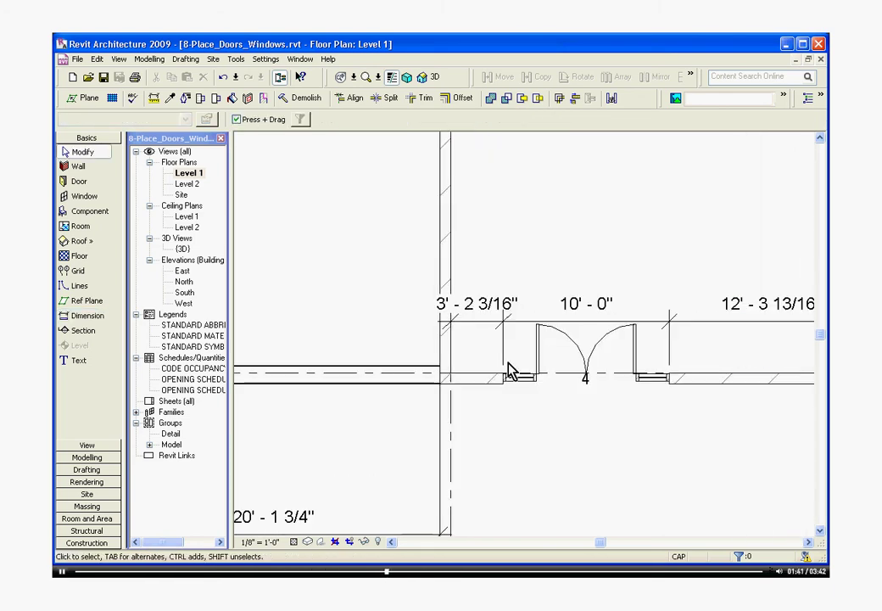
click(626, 356)
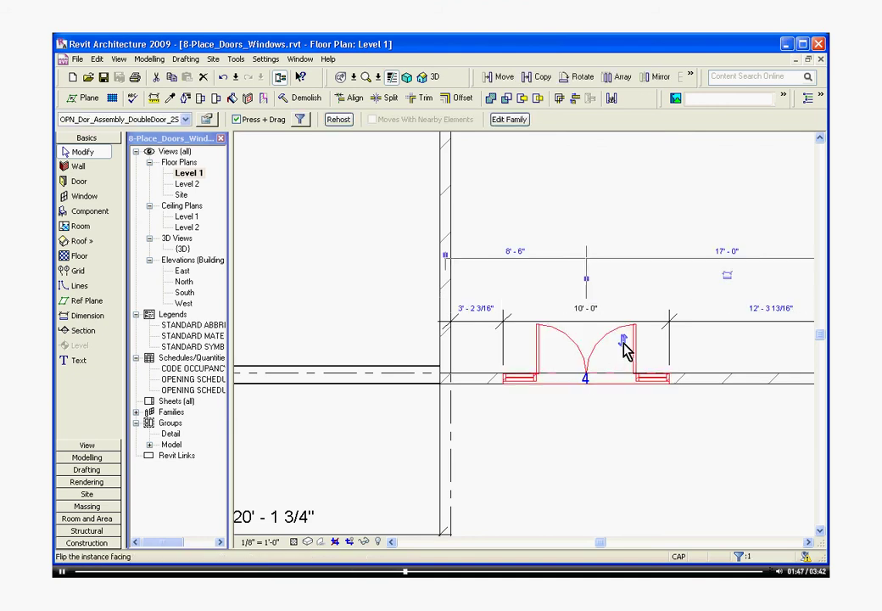
click(622, 349)
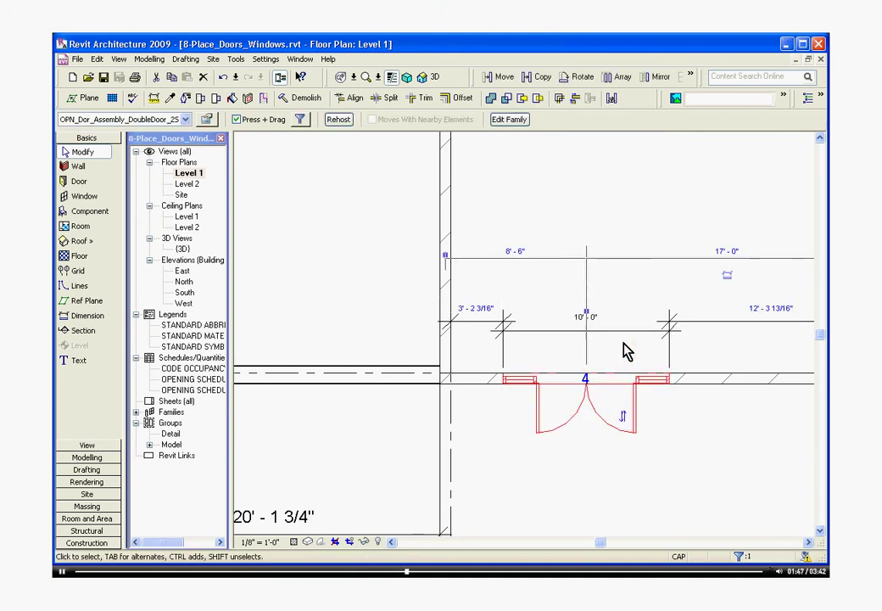
click(621, 415)
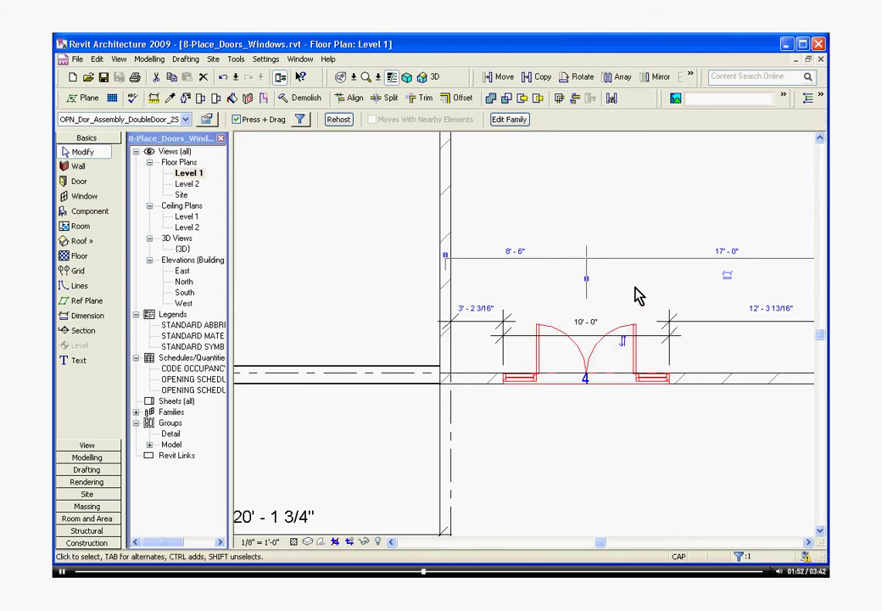
scroll(590, 295, up, 2)
click(568, 374)
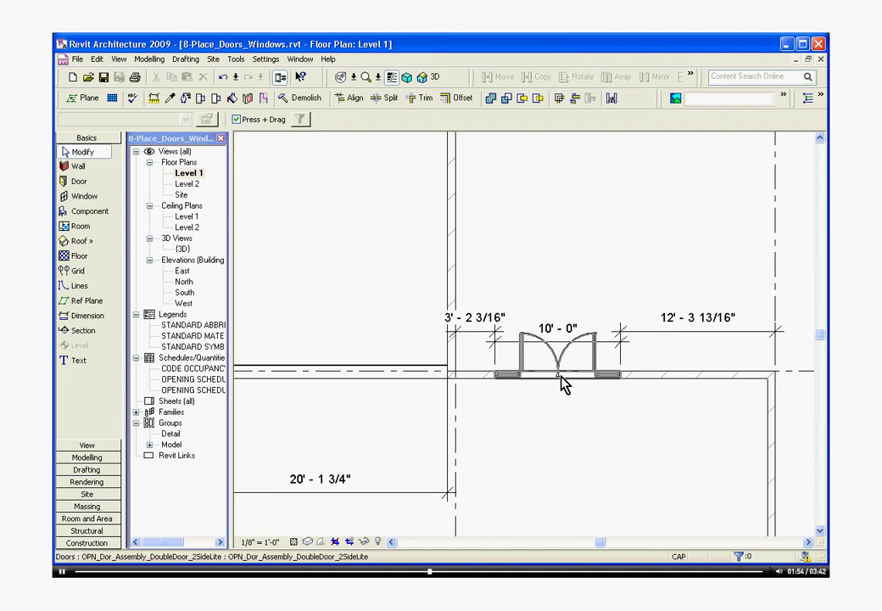
- Set the distance between the adjoining room's wall and the double door assembly to 6'-0"
scroll(635, 370, up, 1)
scroll(635, 371, up, 1)
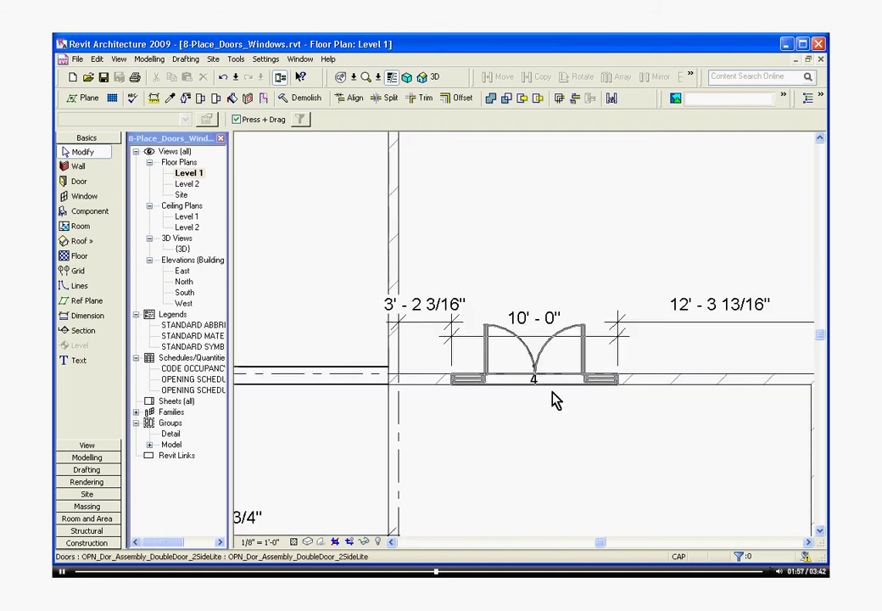
click(529, 363)
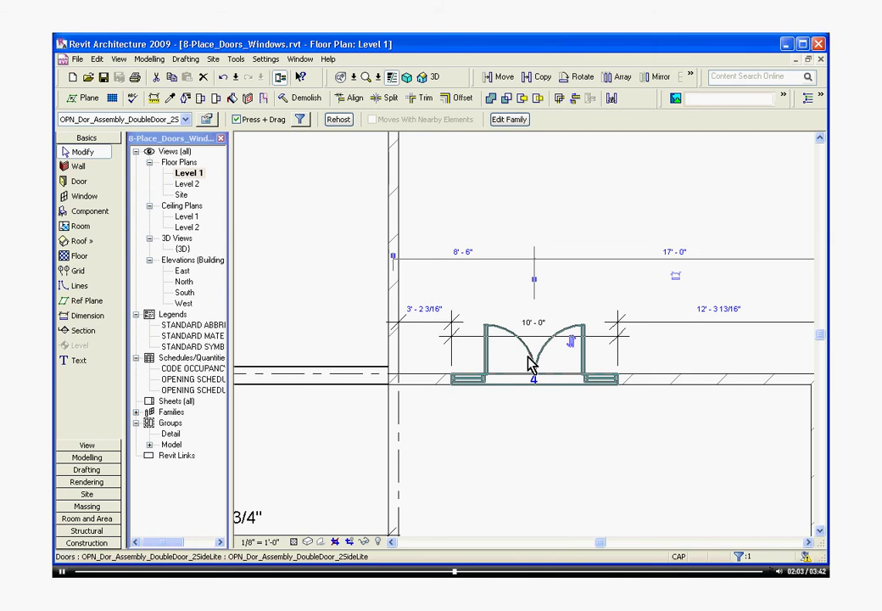
click(430, 311)
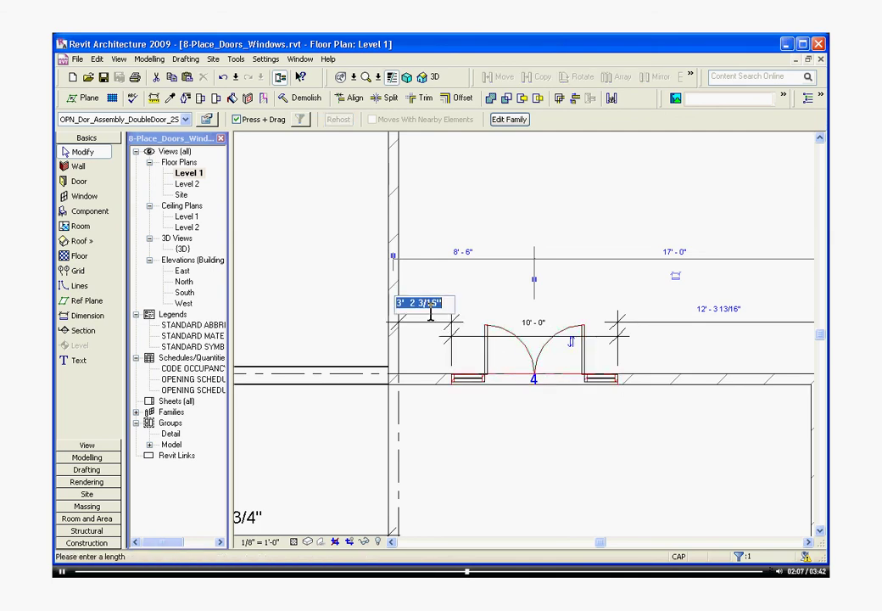
text(6)
key(Return)
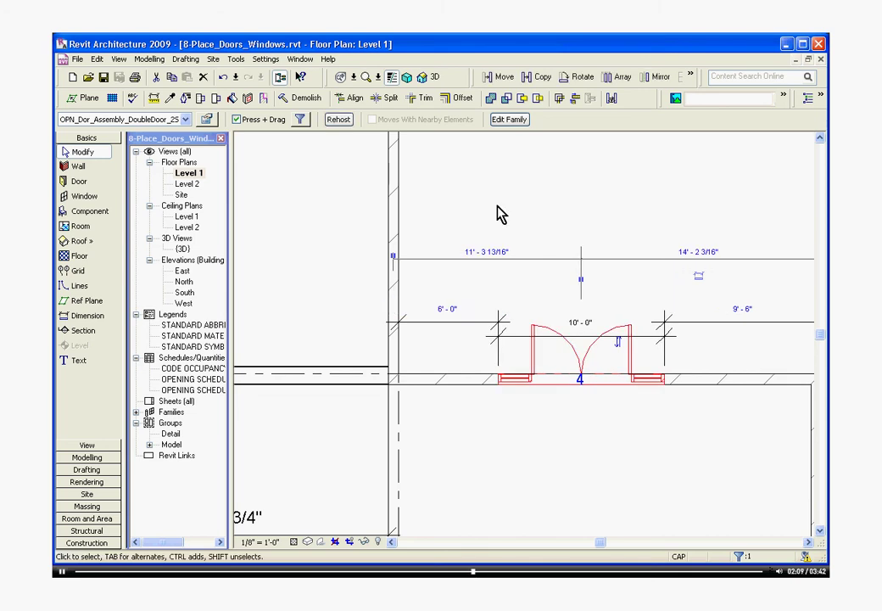
click(457, 266)
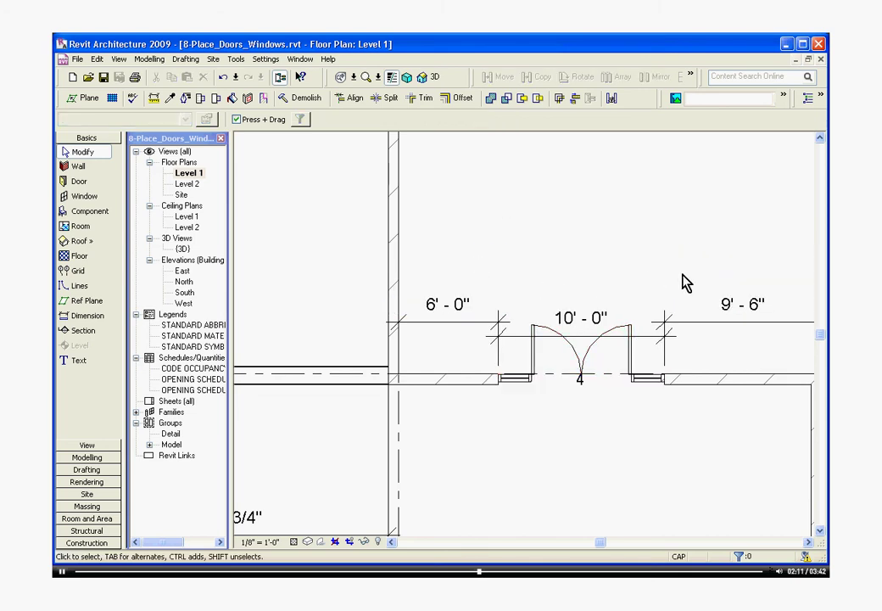
- Place an OPN_Window_2x2_Lite window in the first room's upper wall, centred about 3'-6" from the wall at grid A
scroll(628, 285, down, 1)
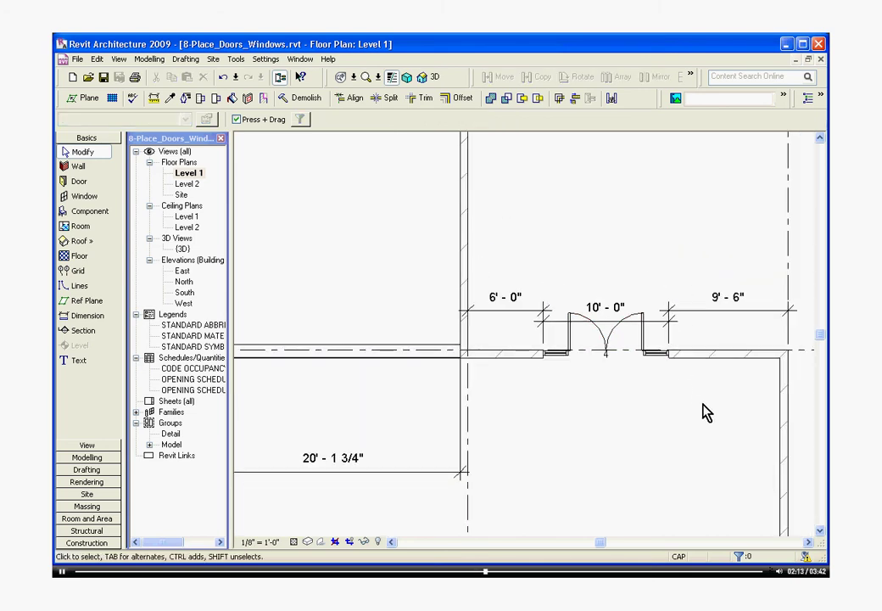
scroll(736, 428, down, 5)
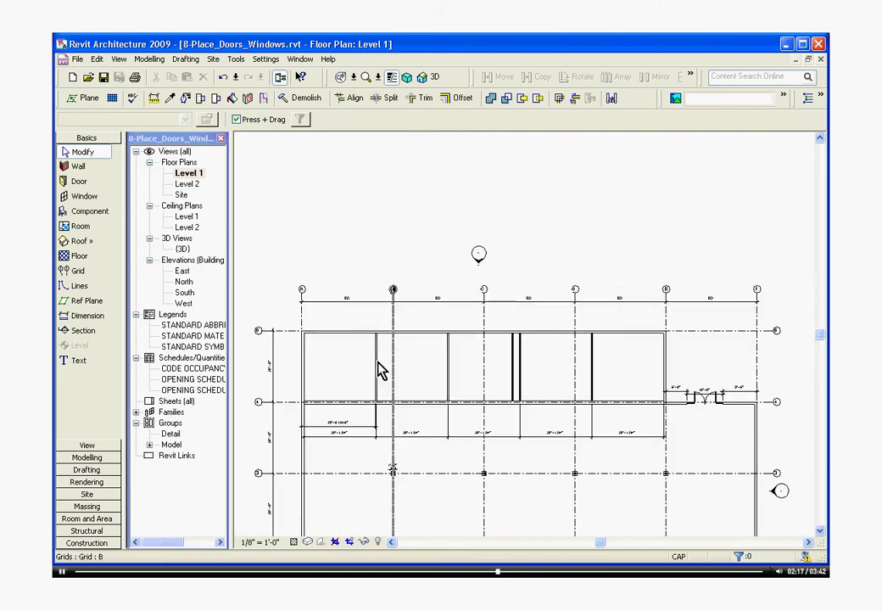
scroll(325, 356, up, 4)
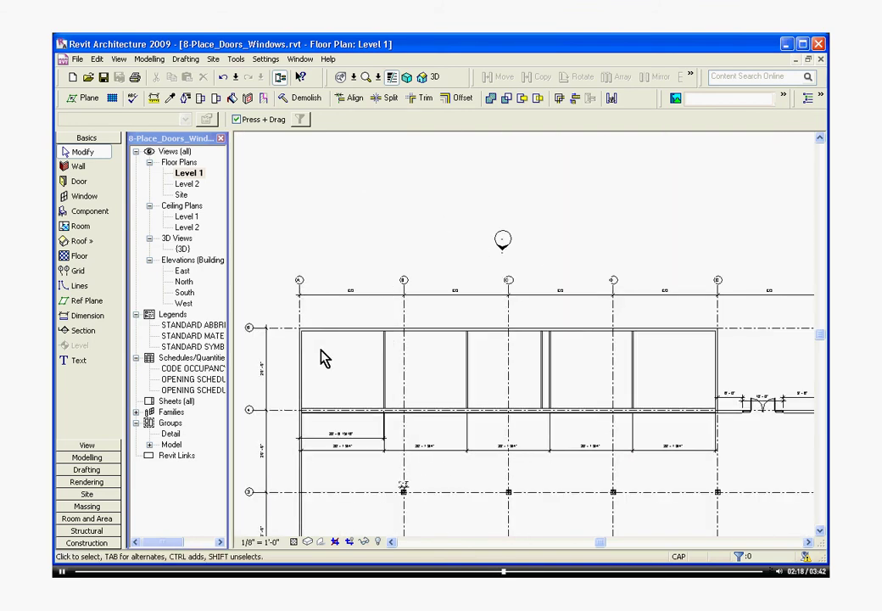
scroll(289, 382, up, 1)
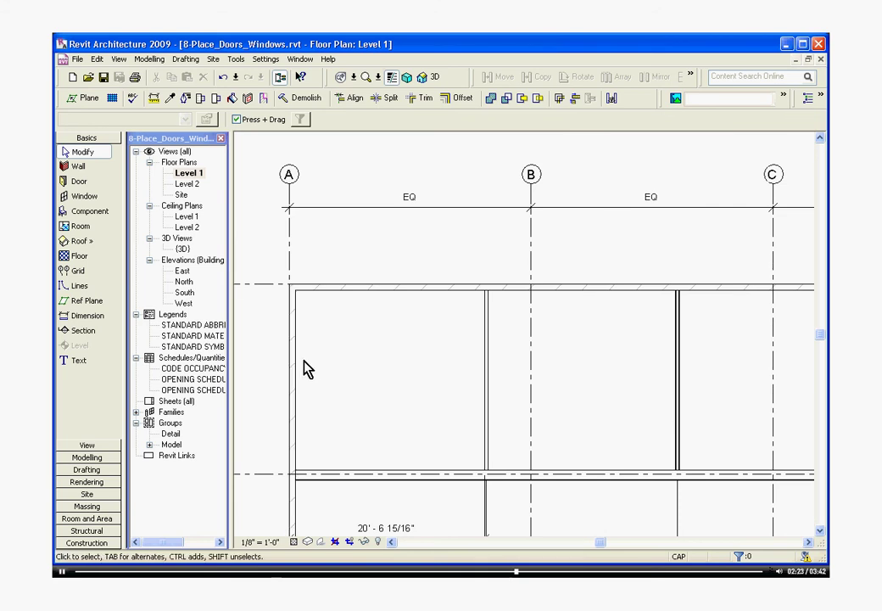
click(92, 197)
click(184, 119)
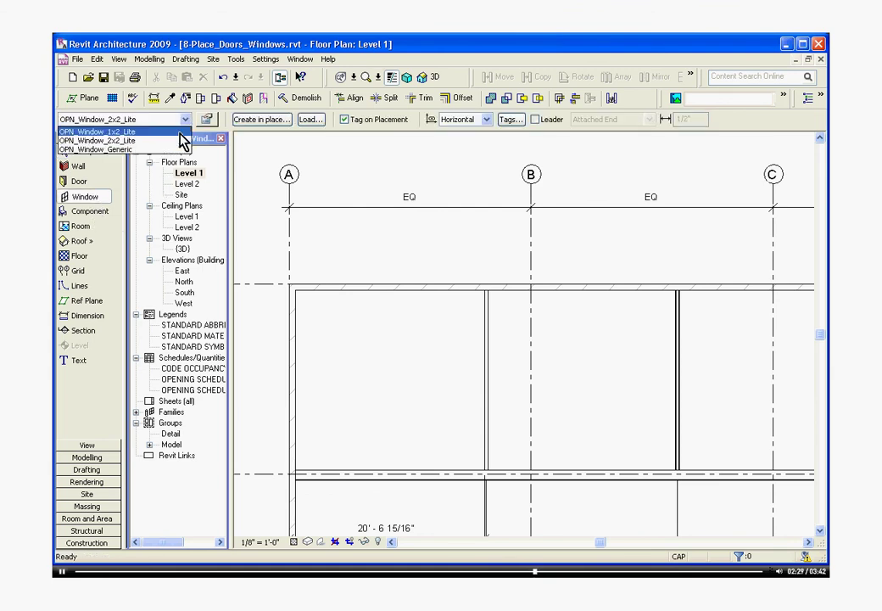
click(181, 141)
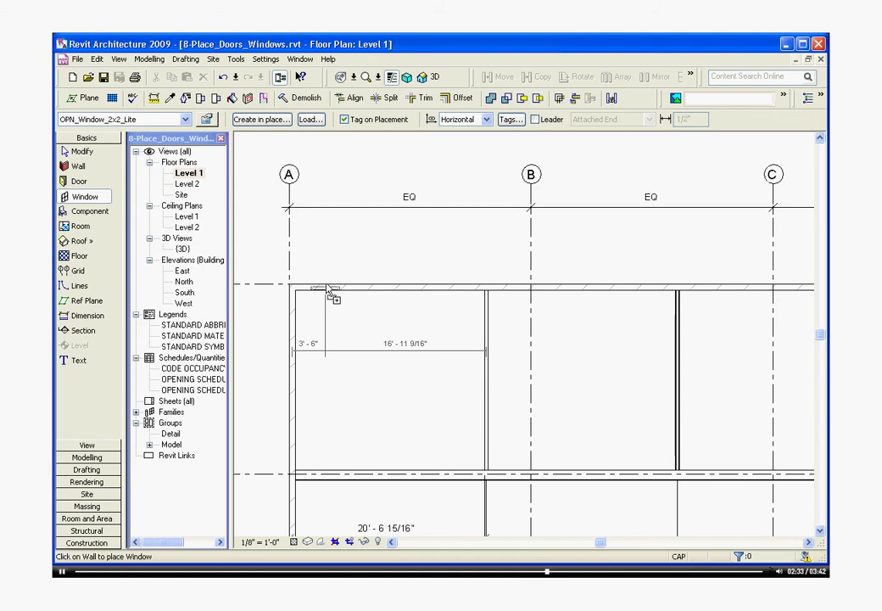
scroll(325, 280, up, 2)
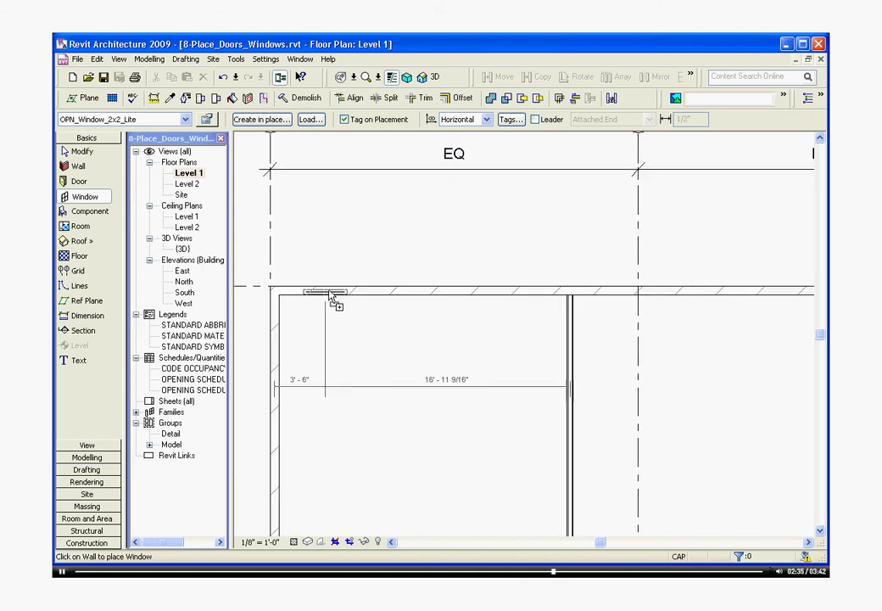
click(326, 296)
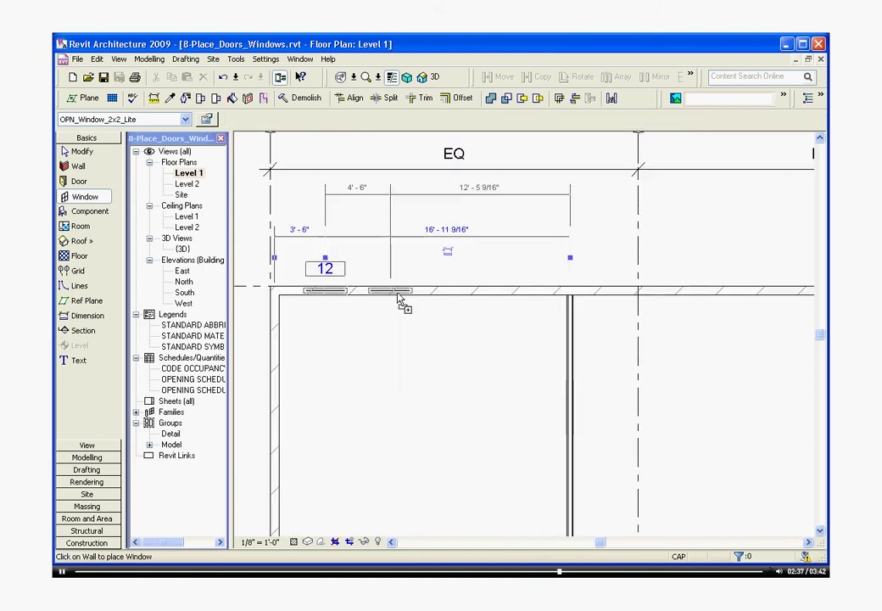
- Add two more of these windows, about 6'-6" past the first and about 4'-6" from the partition
click(421, 290)
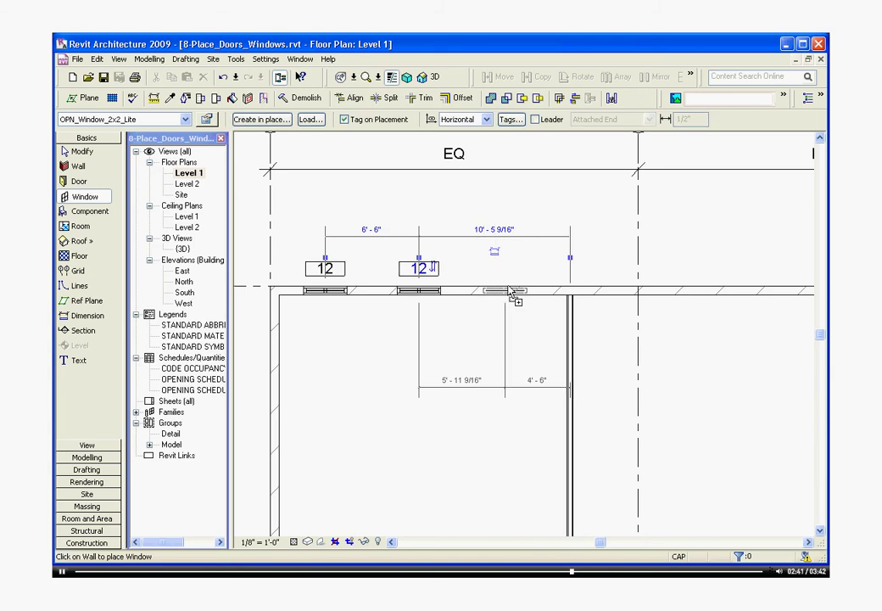
click(511, 292)
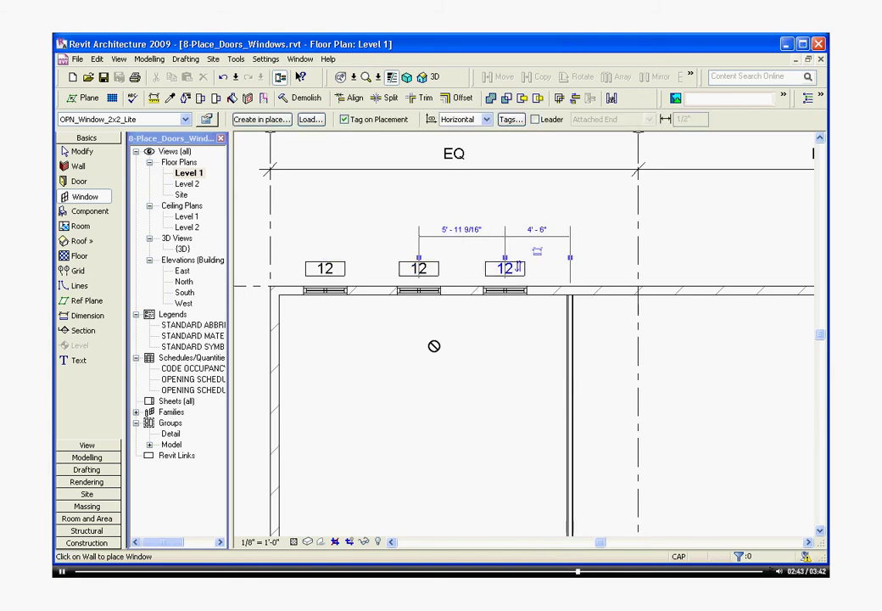
key(Escape)
key(Escape)
- Start an aligned dimension string from the inner face of the wall at grid A to the first window's centre
scroll(443, 353, down, 1)
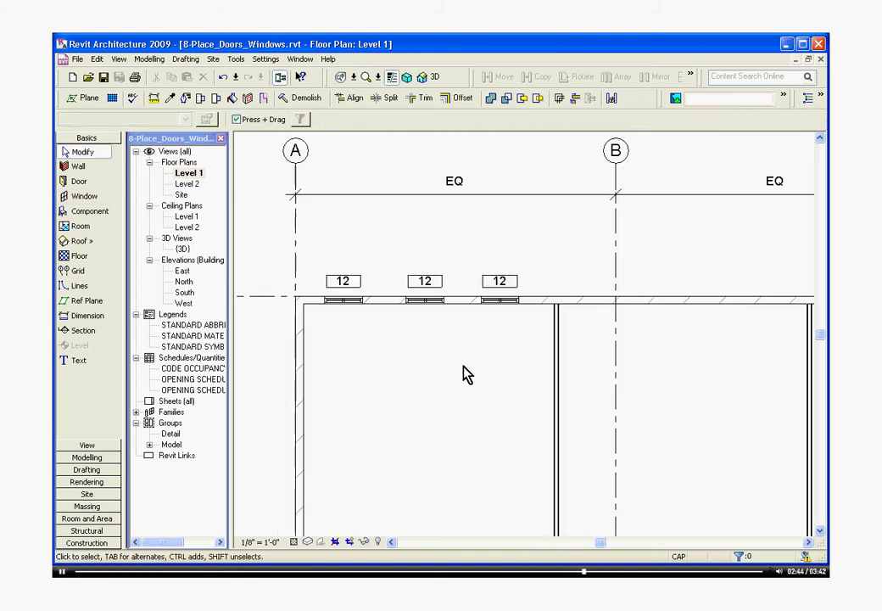
scroll(311, 329, up, 1)
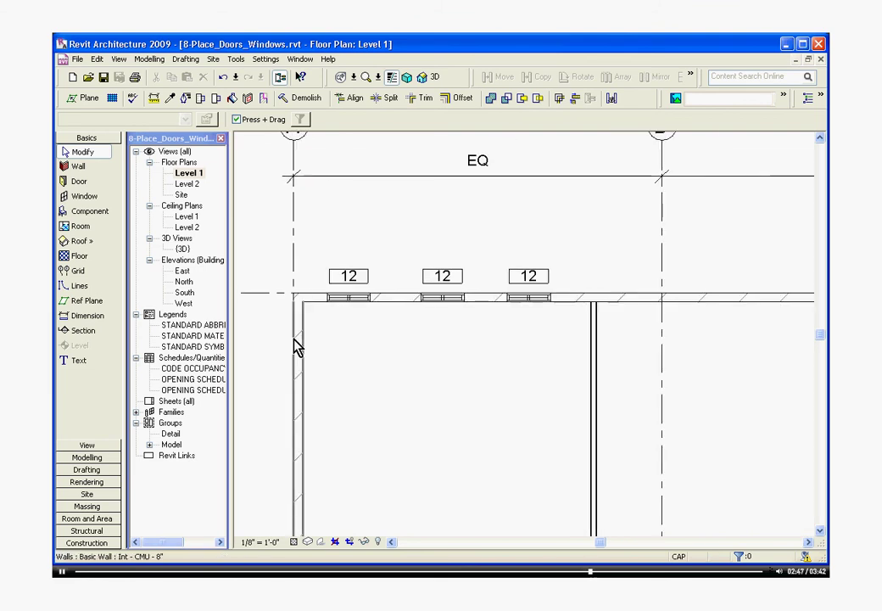
click(96, 323)
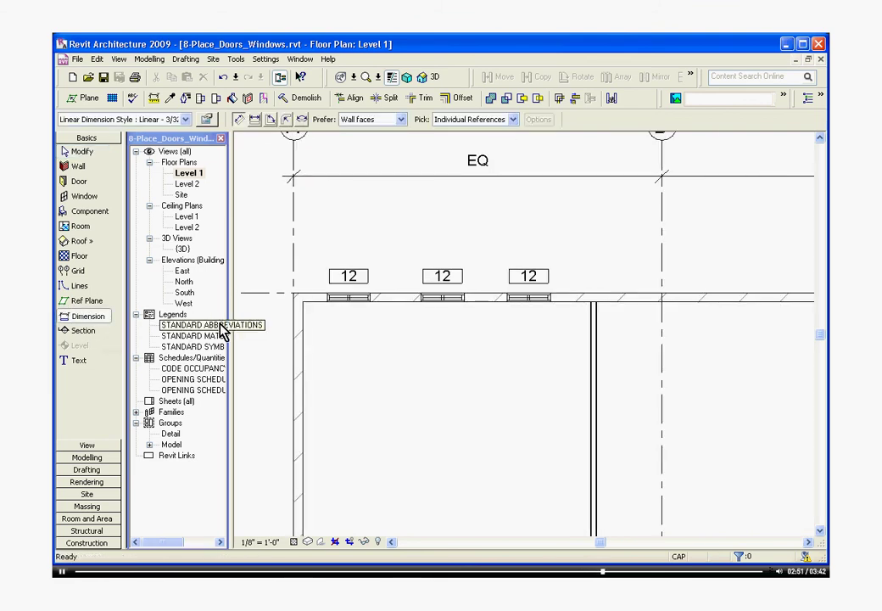
scroll(305, 329, up, 3)
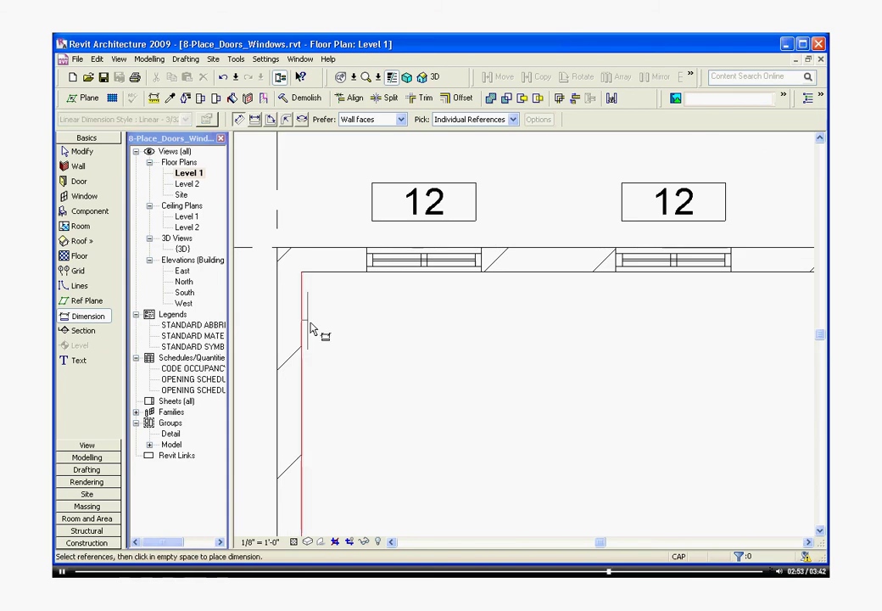
scroll(367, 268, up, 2)
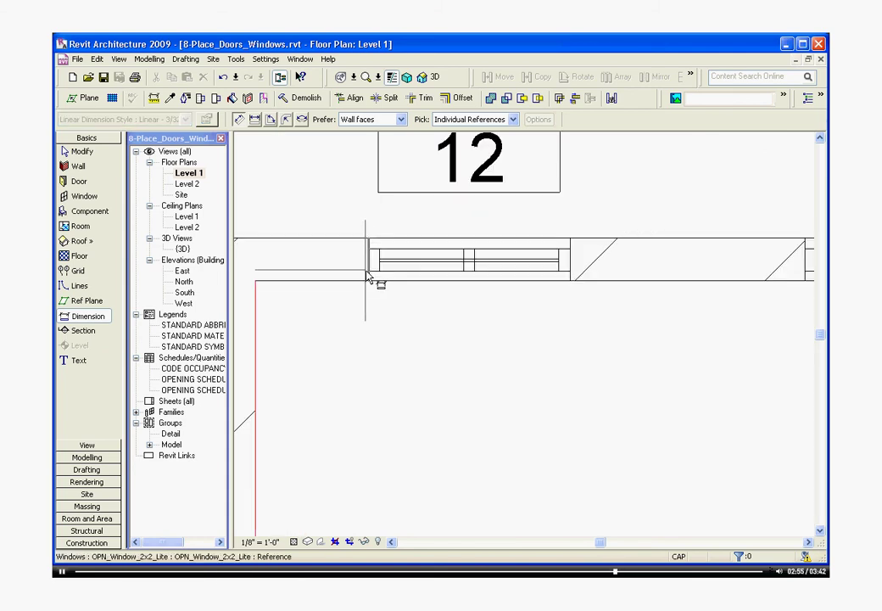
click(471, 262)
scroll(471, 264, down, 3)
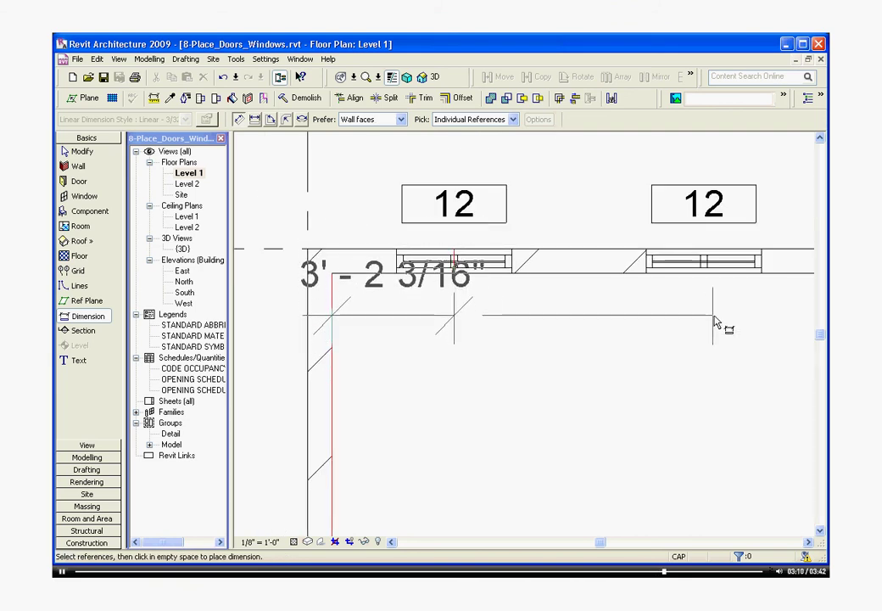
- Extend the dimension string to the centres of the second and third windows
scroll(714, 285, up, 1)
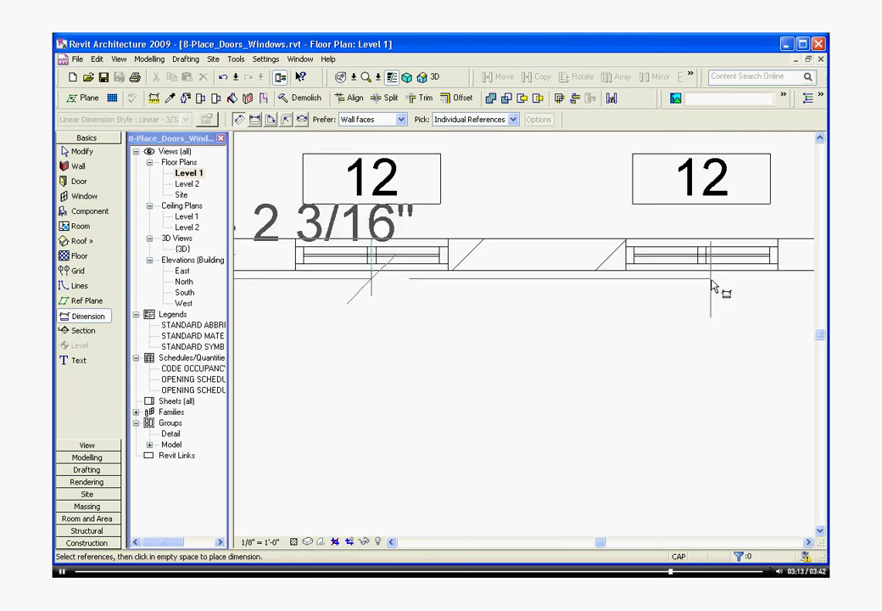
scroll(714, 286, up, 2)
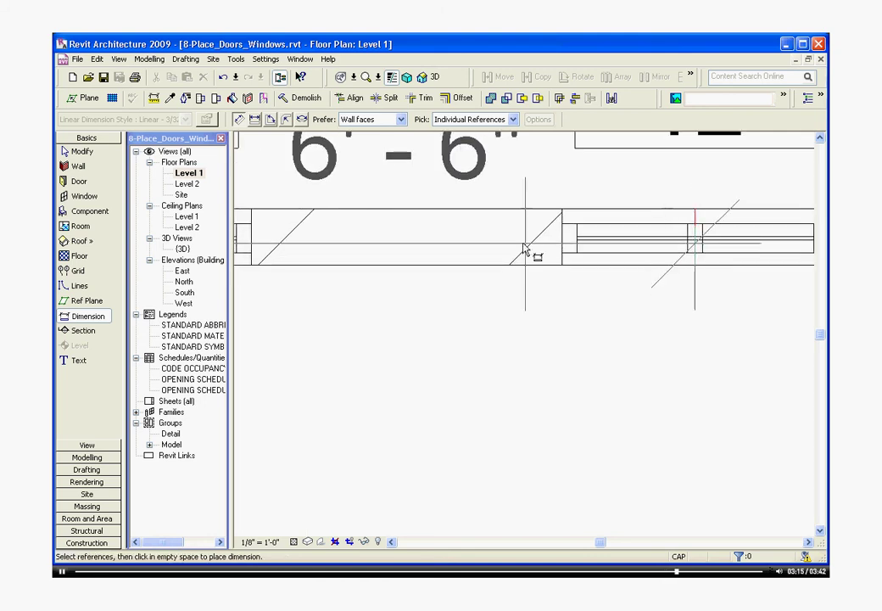
scroll(524, 249, down, 3)
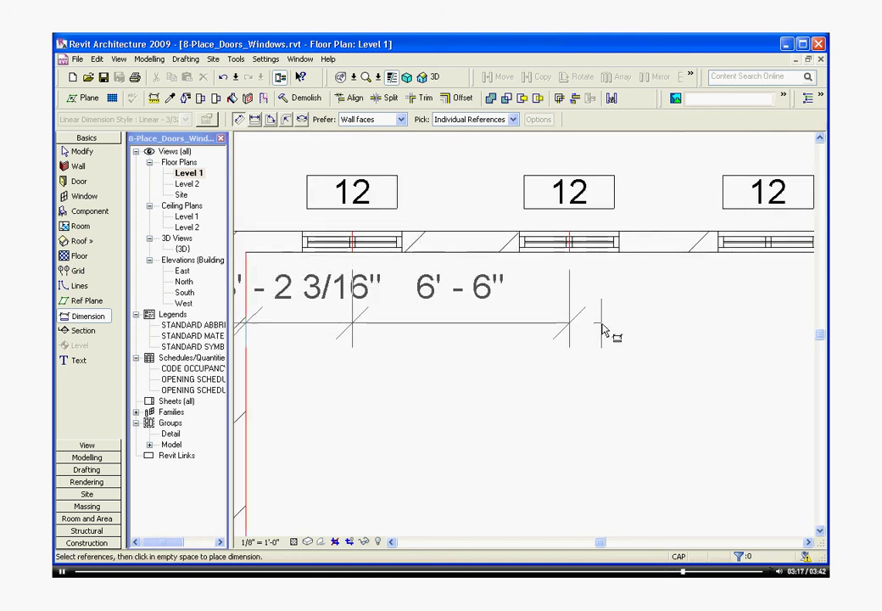
scroll(795, 252, up, 3)
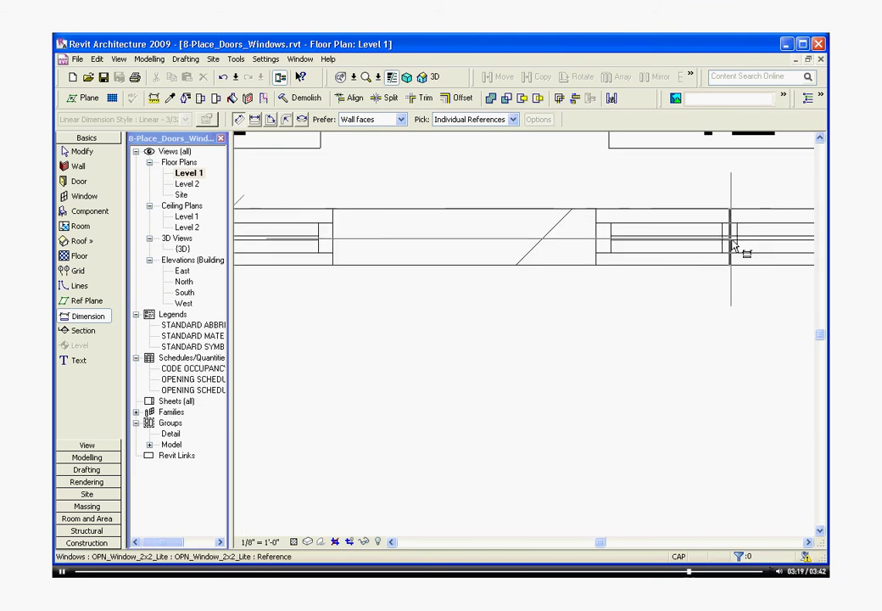
click(639, 280)
scroll(639, 280, down, 3)
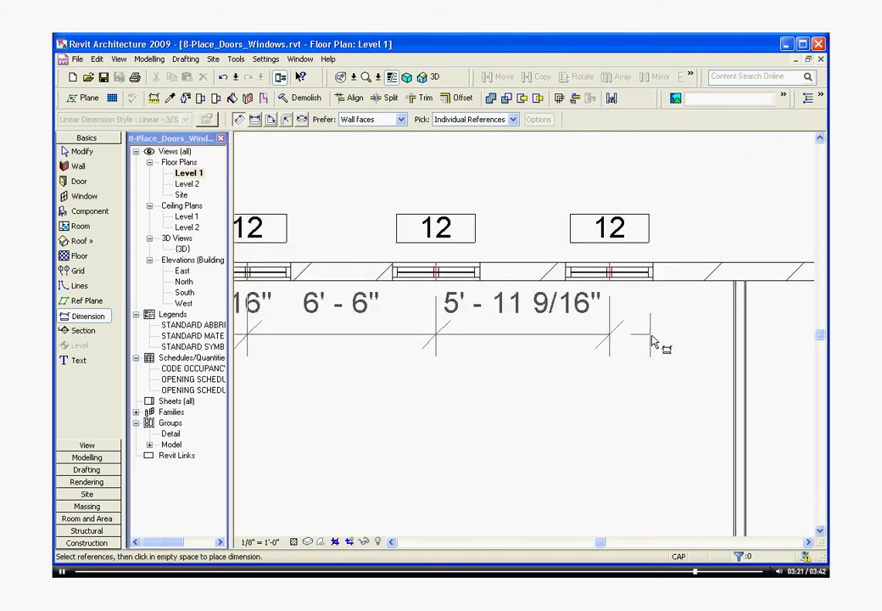
- End the dimension string at the partition's near face and place it above the window tags, below the grid dimension
scroll(736, 316, up, 3)
scroll(736, 314, up, 3)
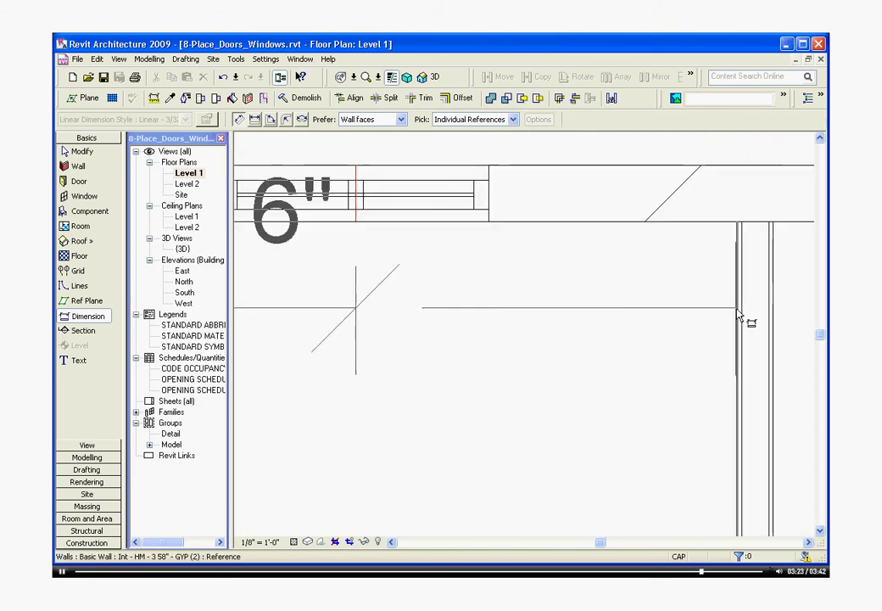
scroll(669, 356, down, 4)
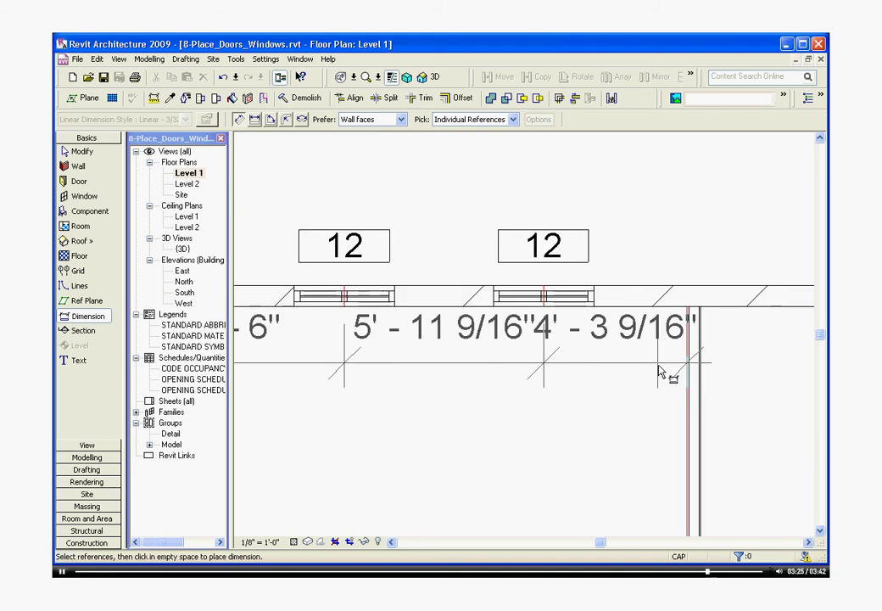
scroll(659, 373, down, 4)
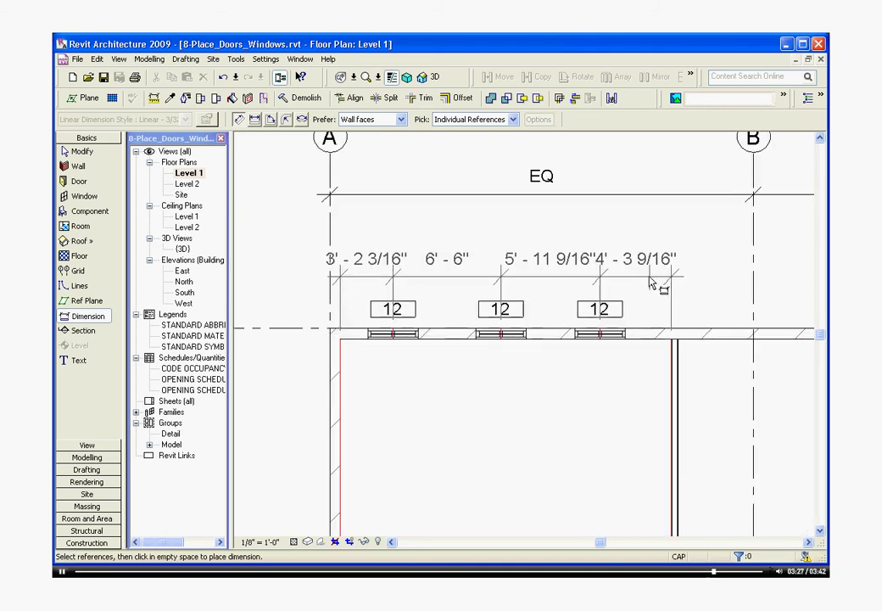
click(649, 280)
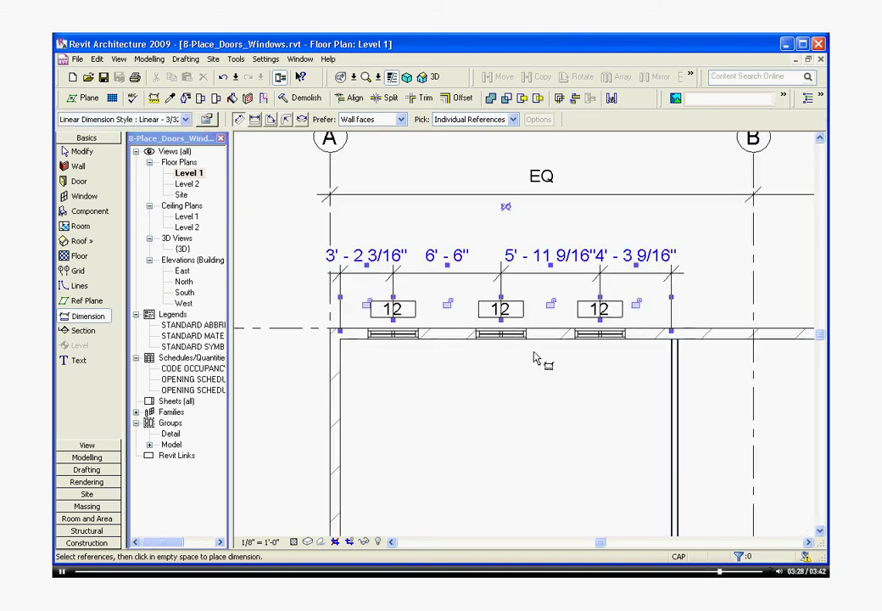
- Apply the equality constraint to the window dimension string to space the three windows evenly, and finish dimensioning
scroll(533, 356, down, 2)
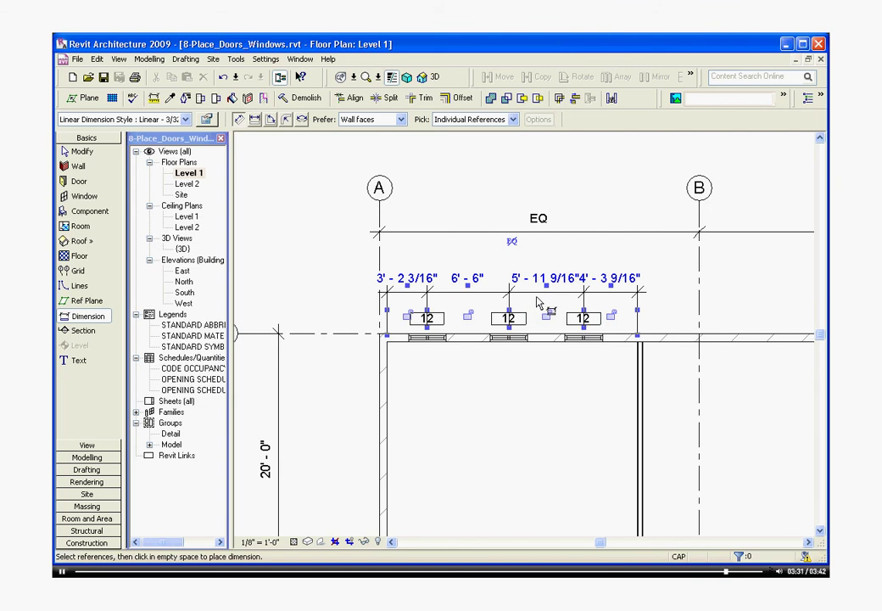
scroll(514, 246, up, 2)
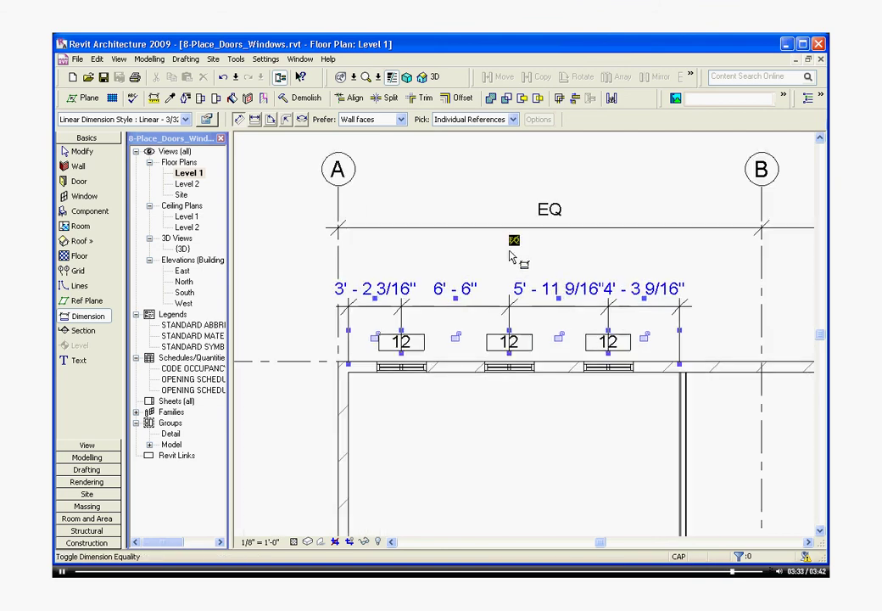
click(514, 242)
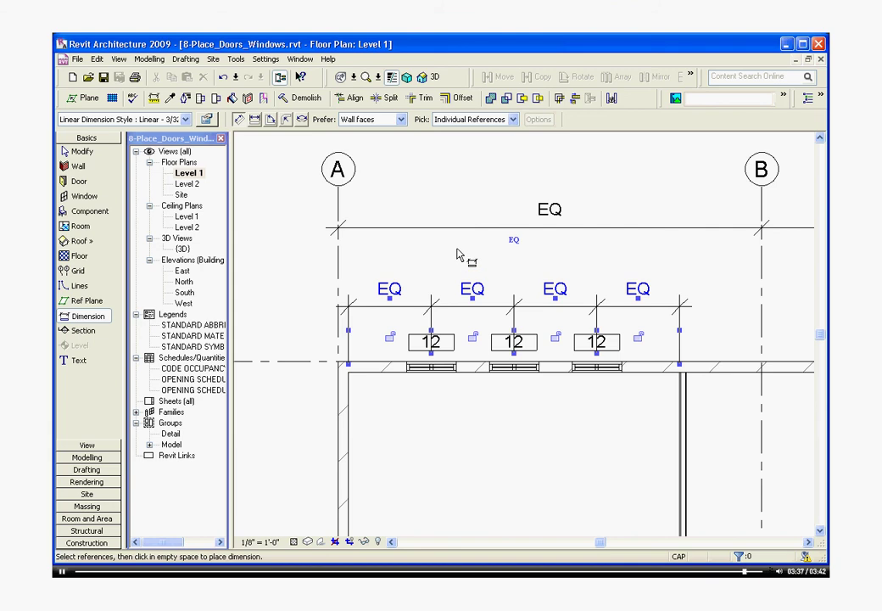
click(462, 252)
scroll(484, 188, down, 2)
scroll(485, 188, down, 1)
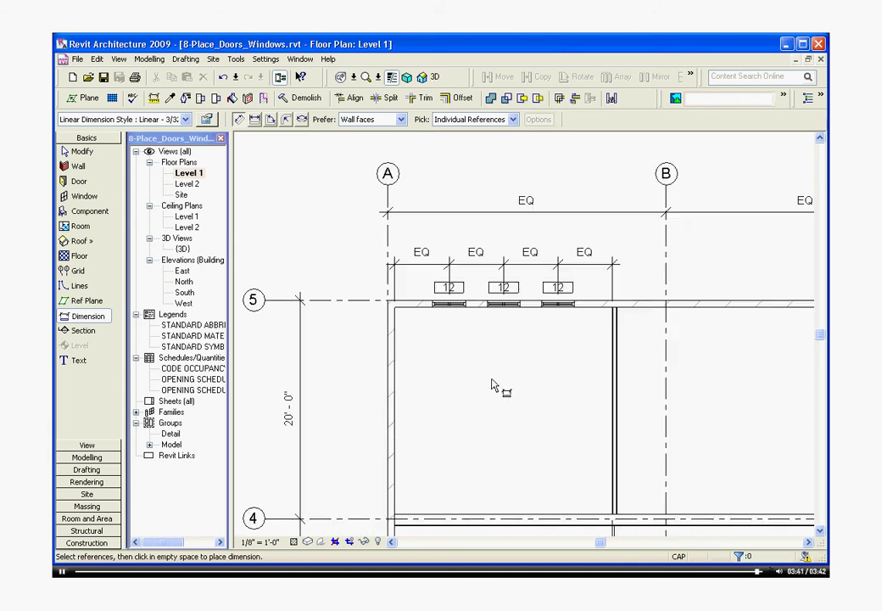
key(Escape)
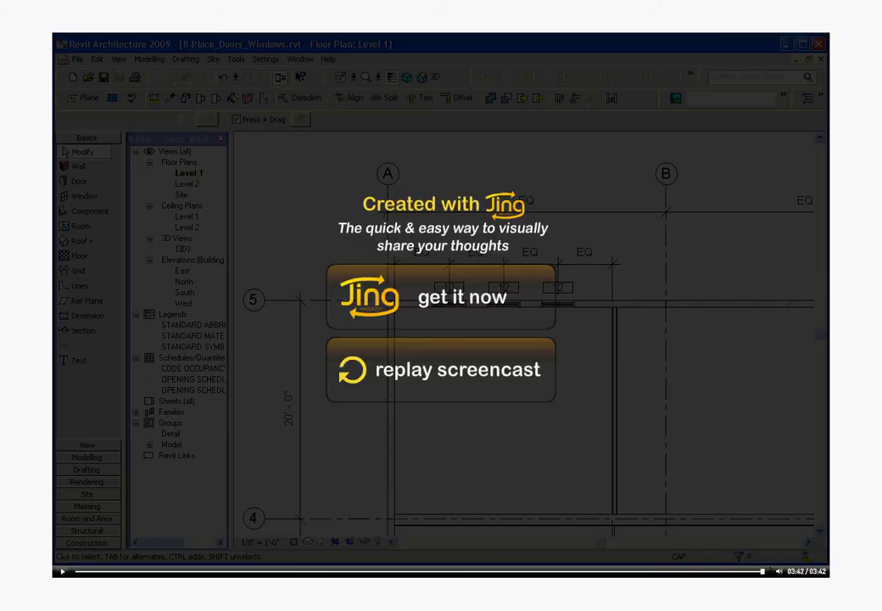